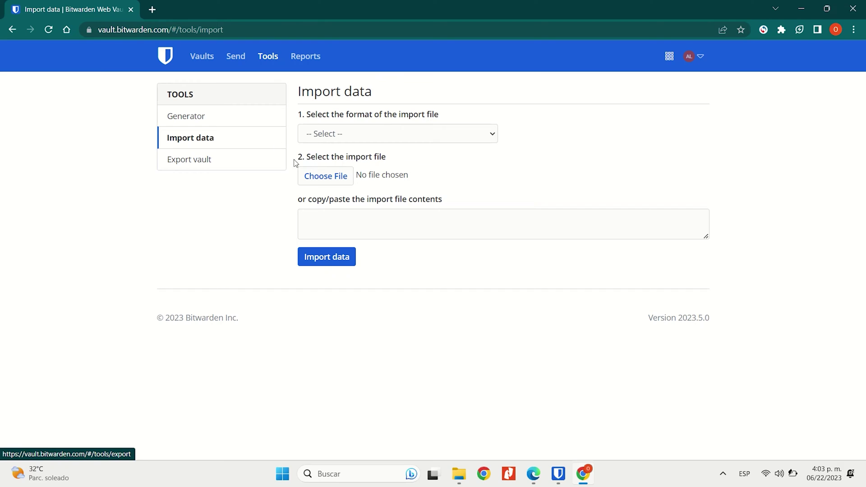
Open Bitwarden's import format list to browse options like Firefox (csv) and LastPass (csv)
click(330, 135)
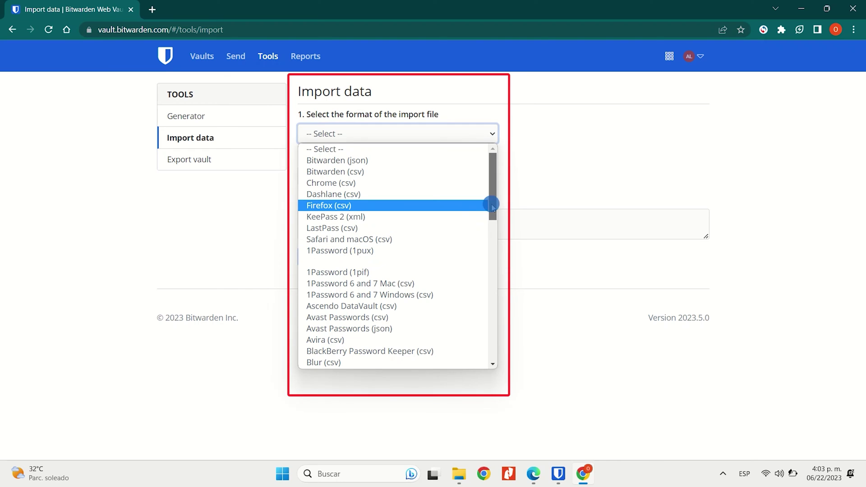
drag(495, 203, 498, 241)
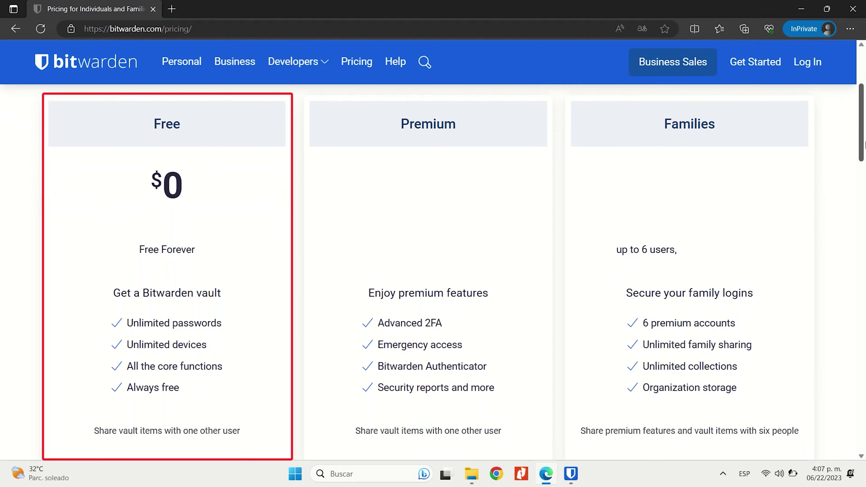
drag(864, 143, 864, 274)
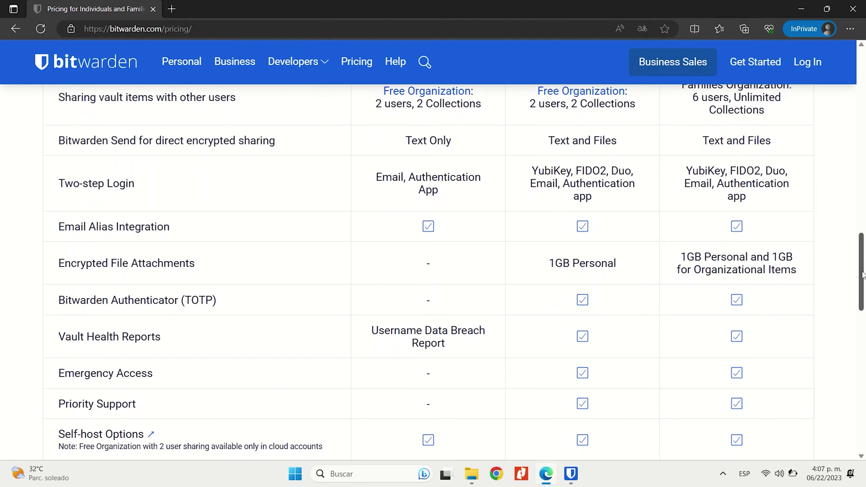
drag(864, 274, 865, 144)
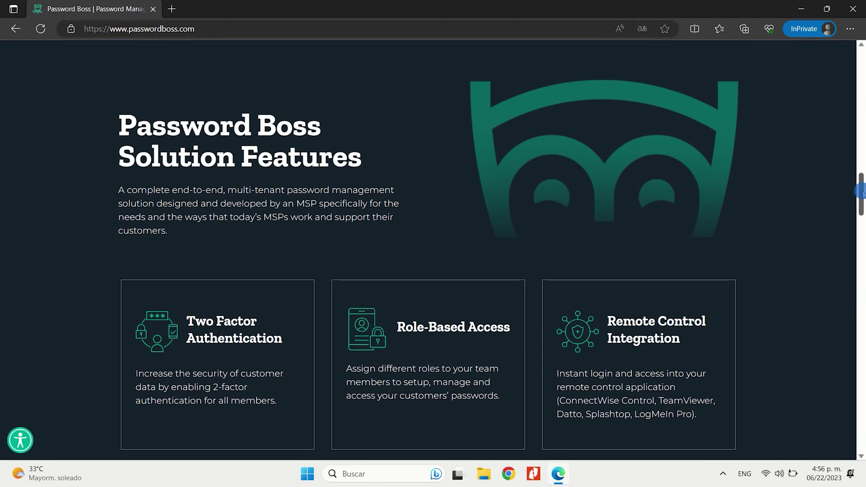
drag(861, 191, 865, 216)
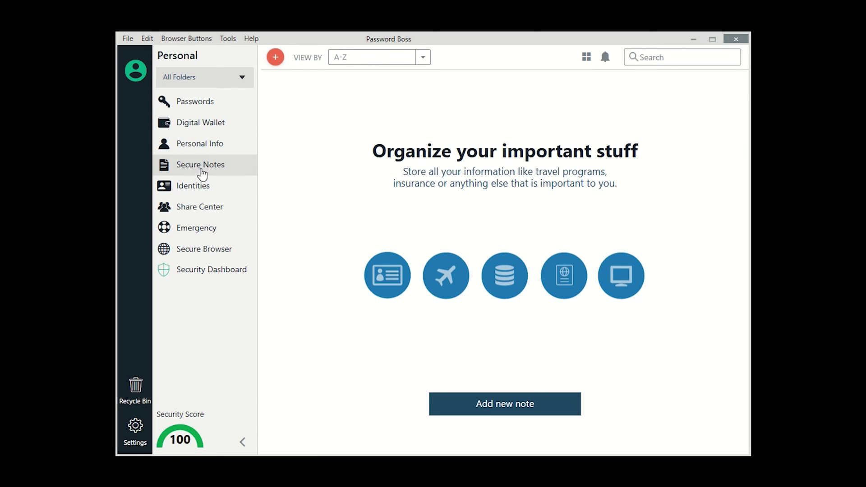
Browse Identities, Share Center, Emergency and Security Dashboard, then view the premium upgrade options
click(200, 192)
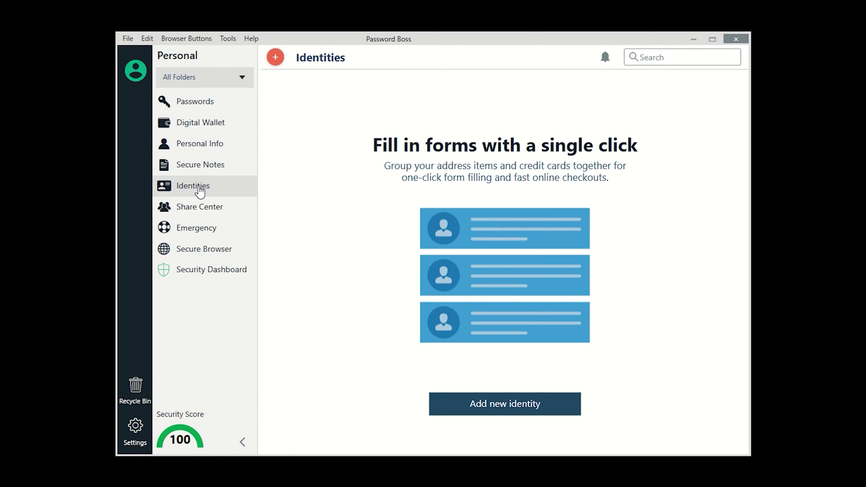
click(202, 208)
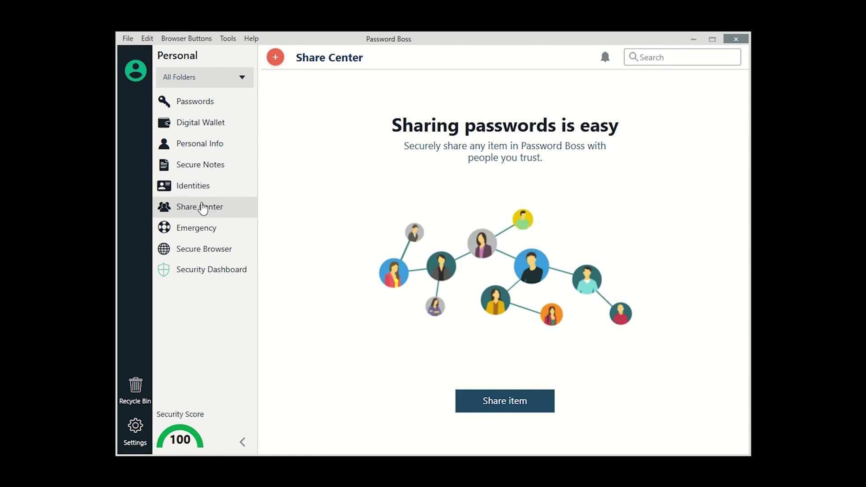
click(186, 234)
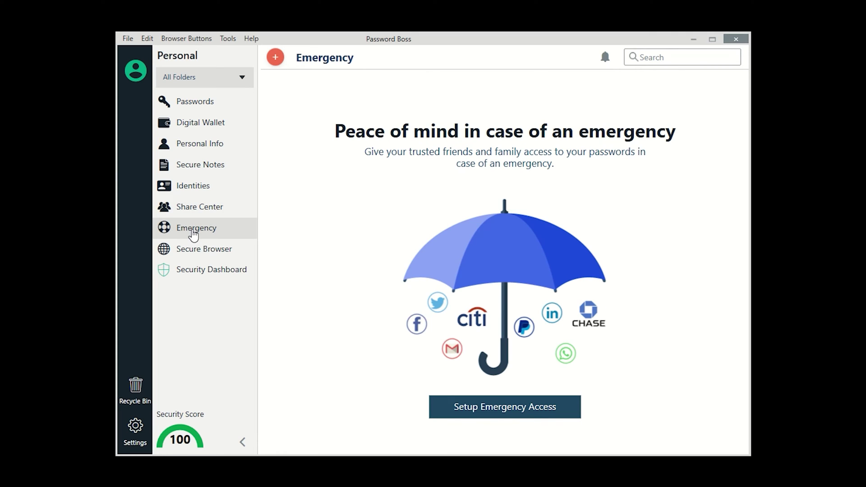
click(203, 271)
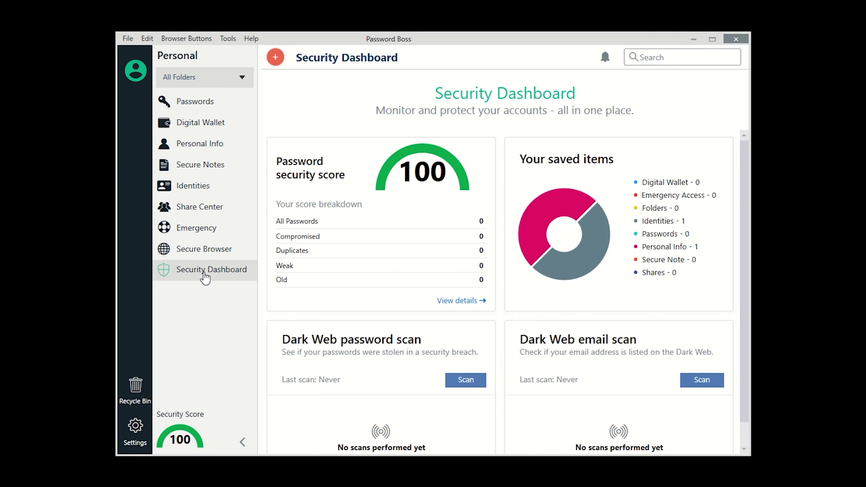
drag(748, 191, 745, 254)
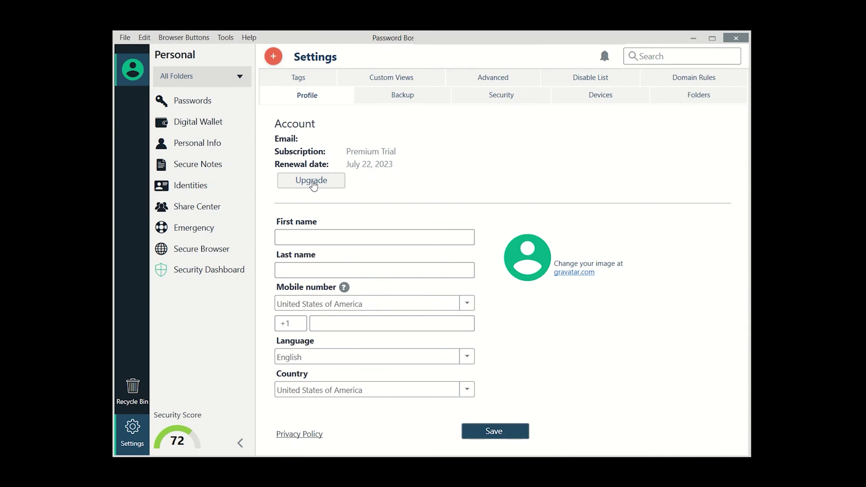
click(314, 182)
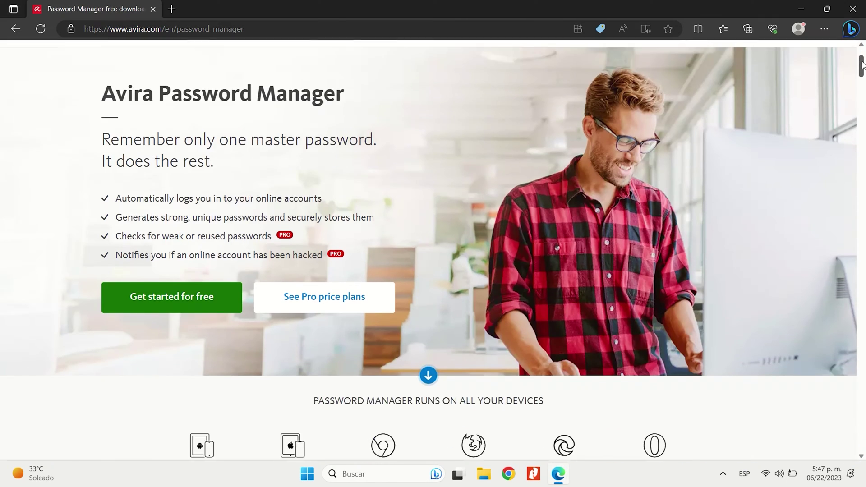
scroll(864, 64, down, 3)
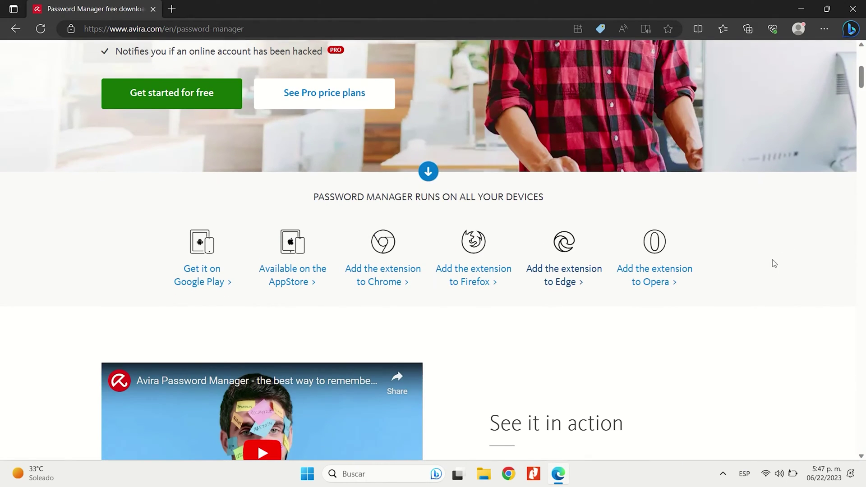
Install the Avira Password Manager extension into Edge from its Edge Add-ons page
click(562, 280)
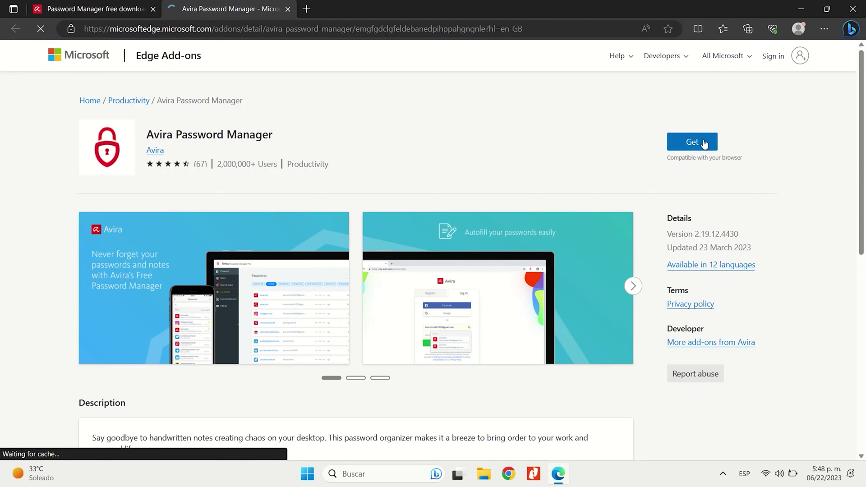
click(705, 143)
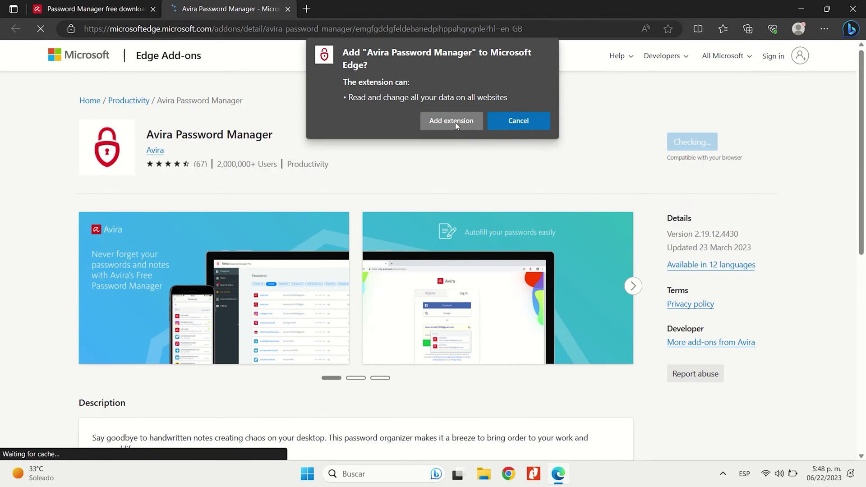
click(456, 122)
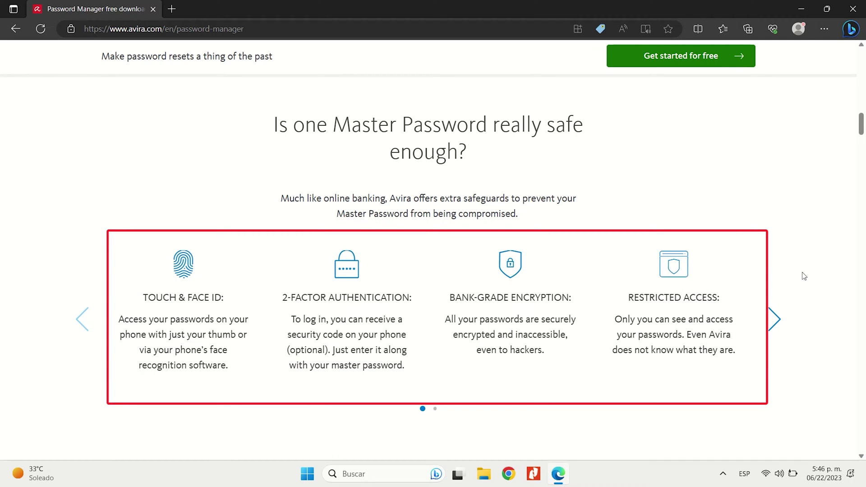
Show the next set of master password safeguards, then jump to the Pro price plans
click(777, 321)
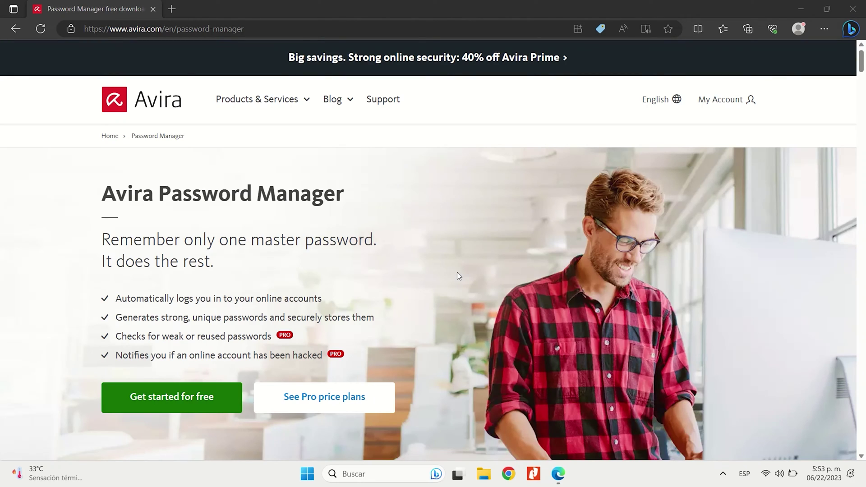
click(371, 407)
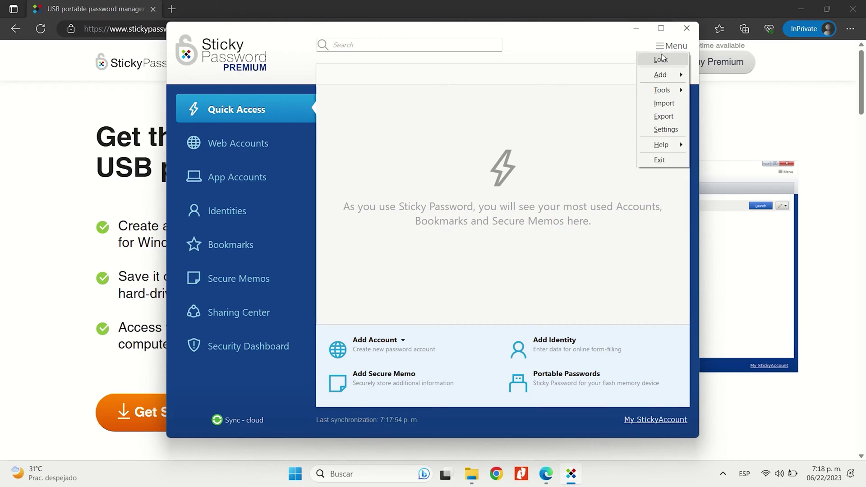
mouse_move(663, 90)
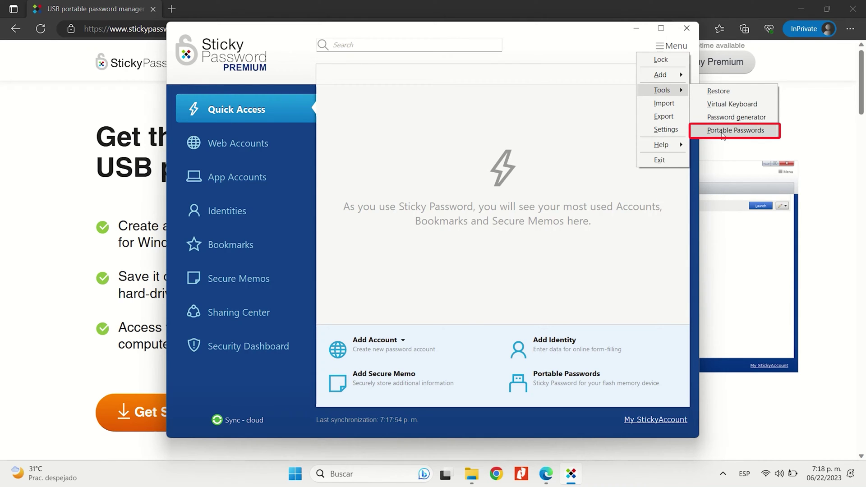
Start the Sticky Password Portable Passwords wizard to create a flash-drive version
click(721, 130)
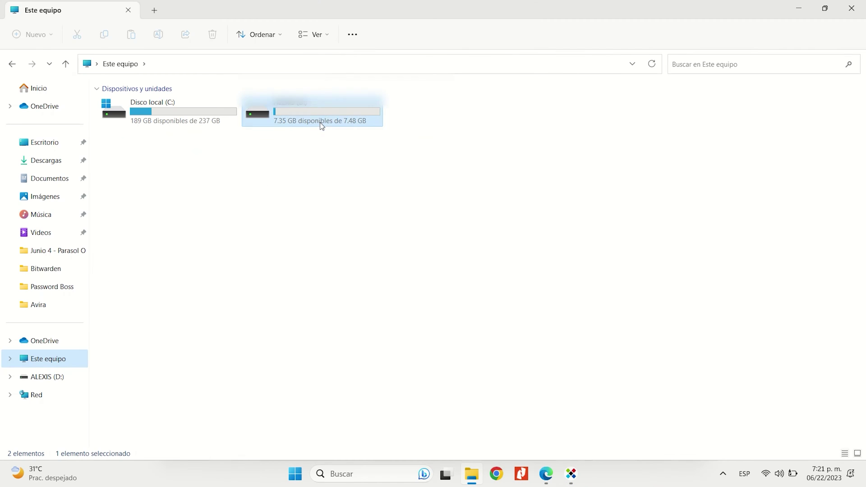
Open removable drive D: to view Sticky Password's folder, autorun and application files
double_click(321, 125)
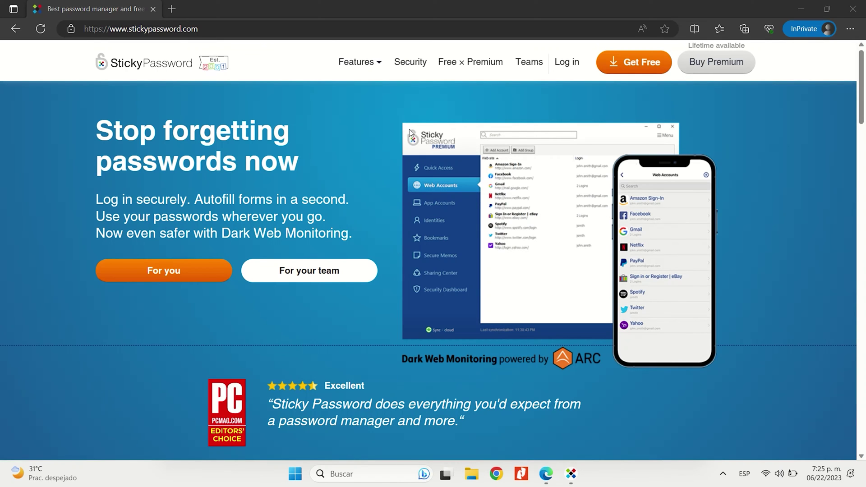
mouse_move(357, 62)
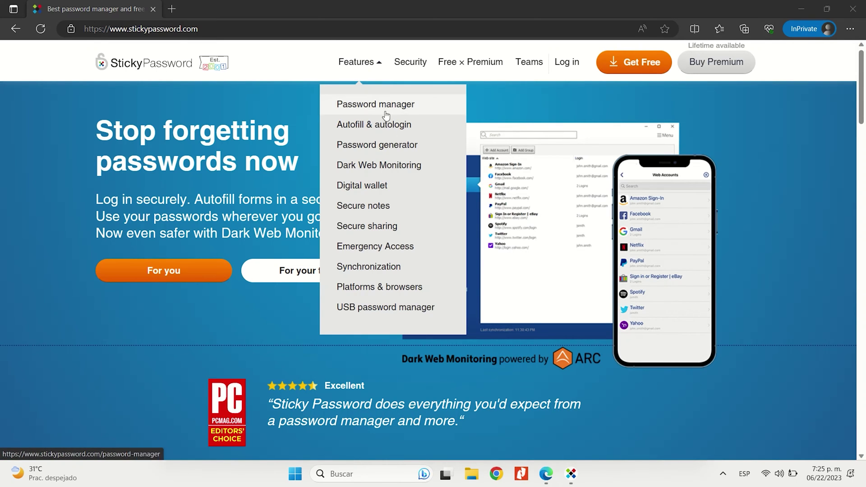
Read the ARC-powered Dark Web Monitoring page, then go to the Security Dashboard
click(404, 171)
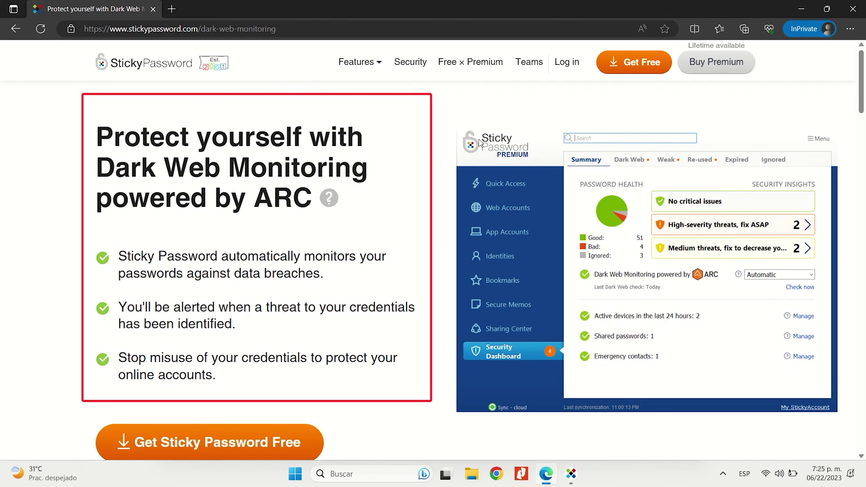
drag(865, 74, 865, 236)
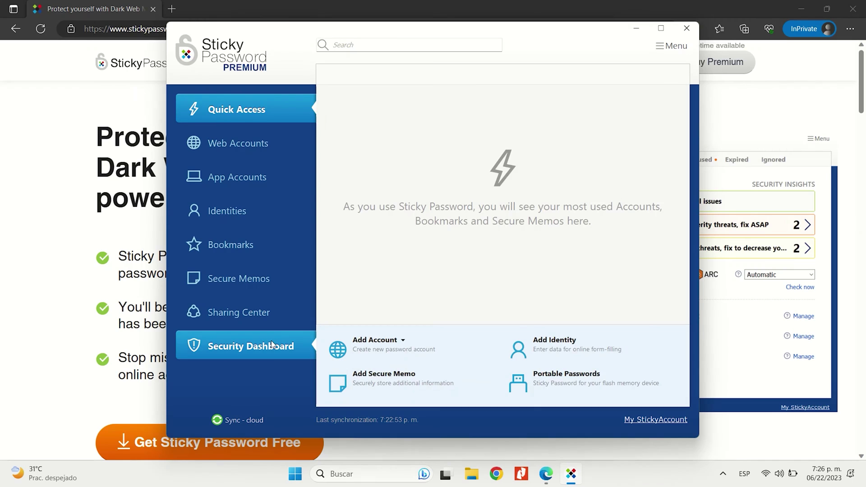
click(272, 340)
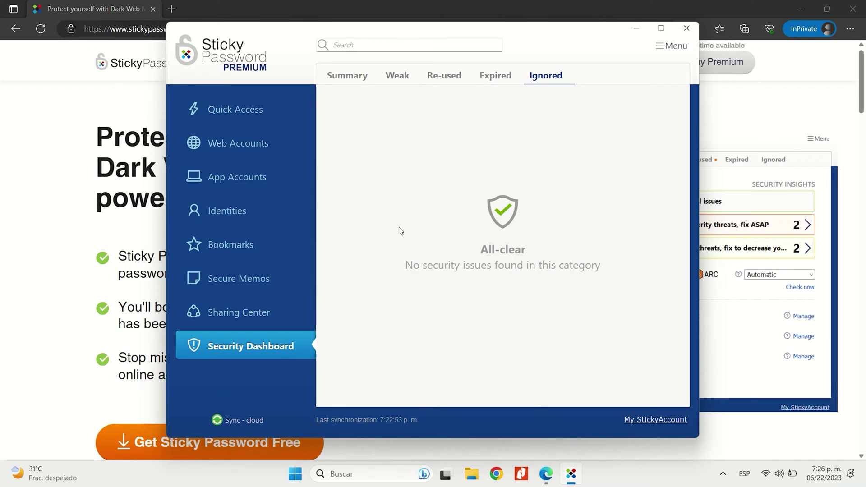
Show the Security Dashboard's Summary tab with Sticky Password's password health results
click(359, 80)
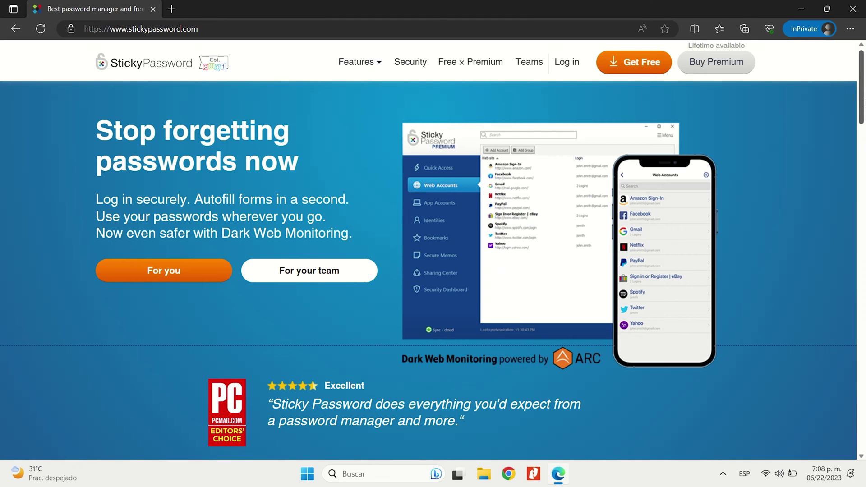
drag(865, 100, 864, 173)
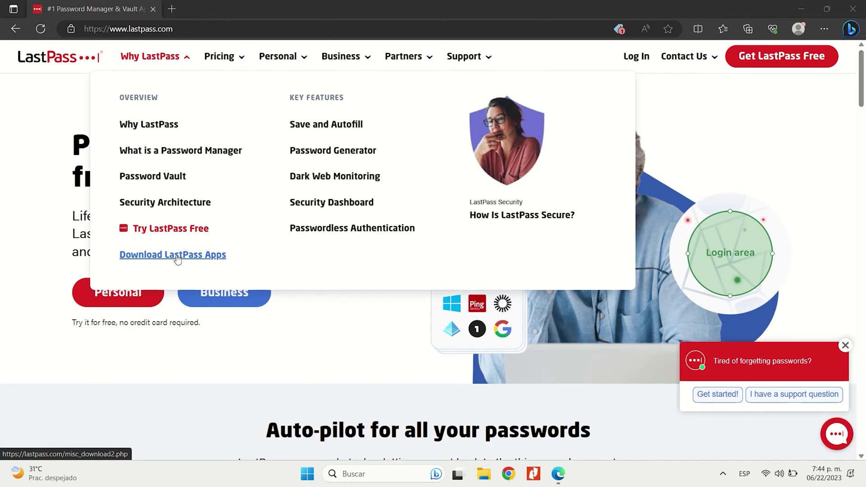
Get the LastPass extension from its download page and add it to Edge
click(177, 260)
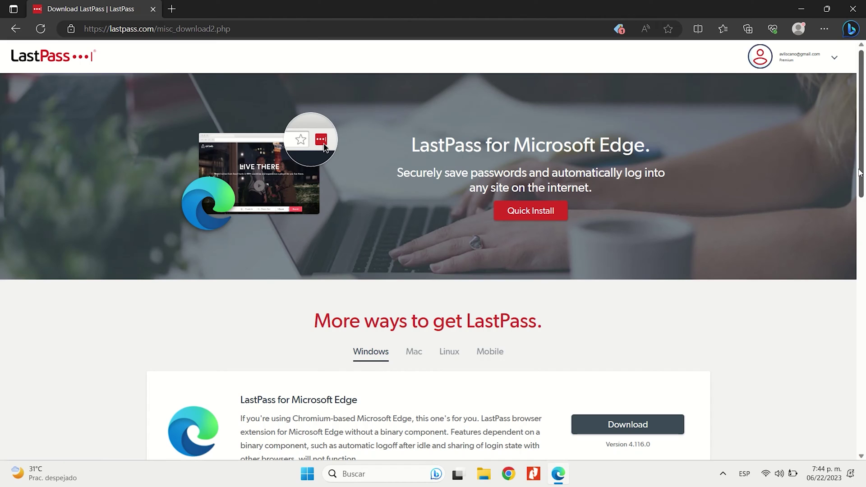
click(491, 351)
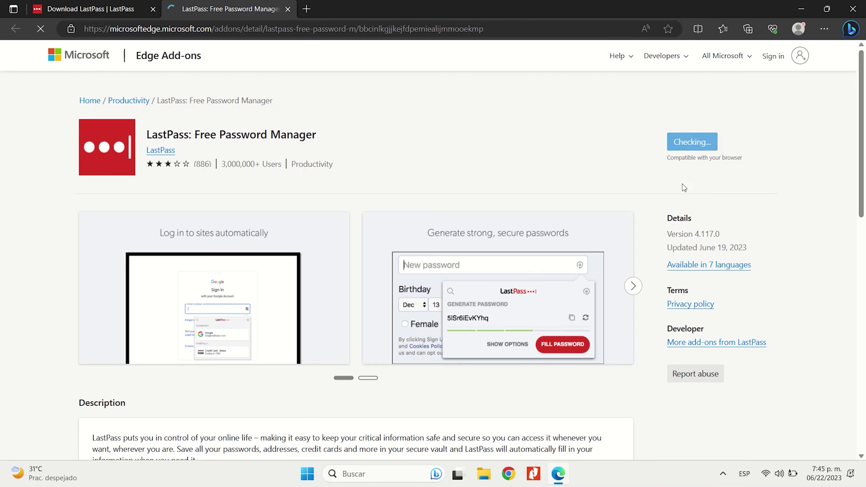
click(451, 133)
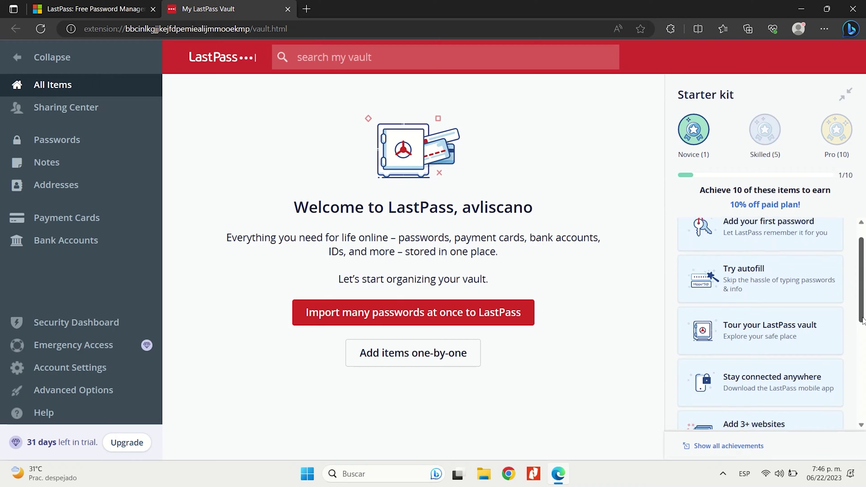
drag(865, 351, 865, 375)
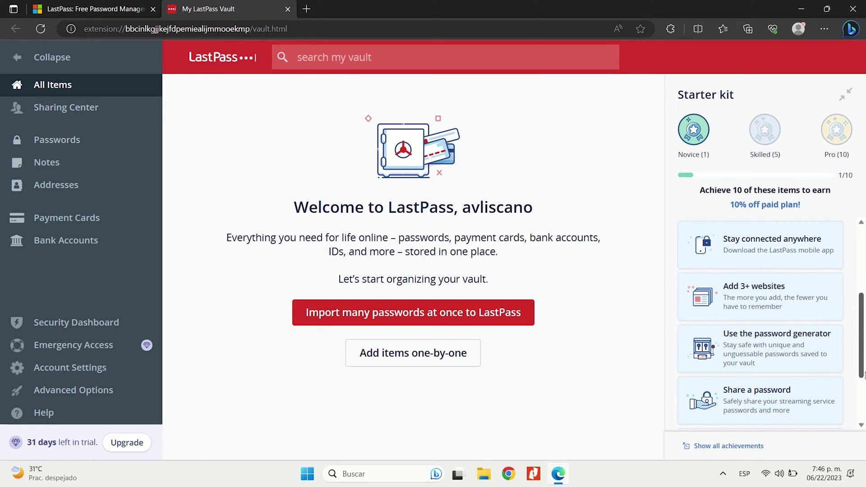
drag(865, 375, 865, 395)
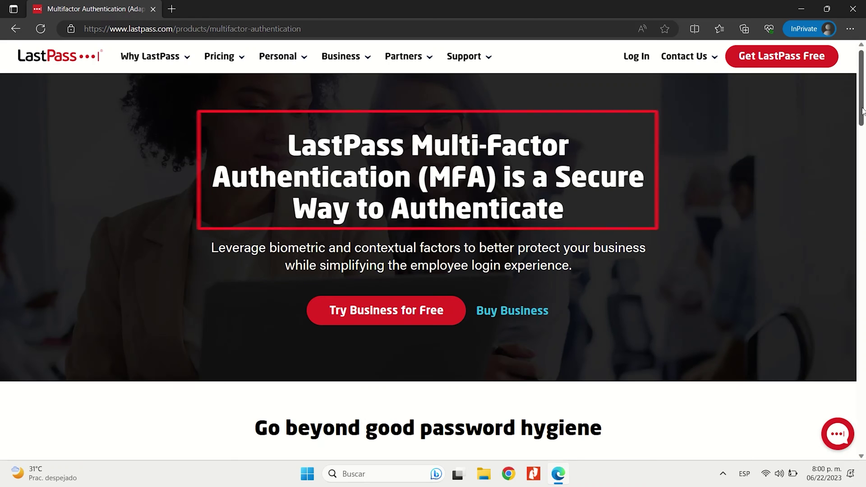
drag(863, 112, 865, 234)
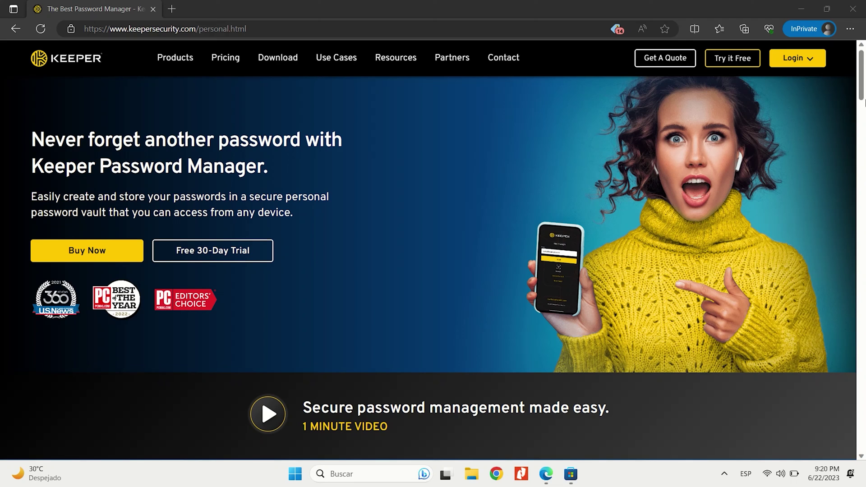
scroll(865, 100, down, 1)
scroll(865, 101, down, 2)
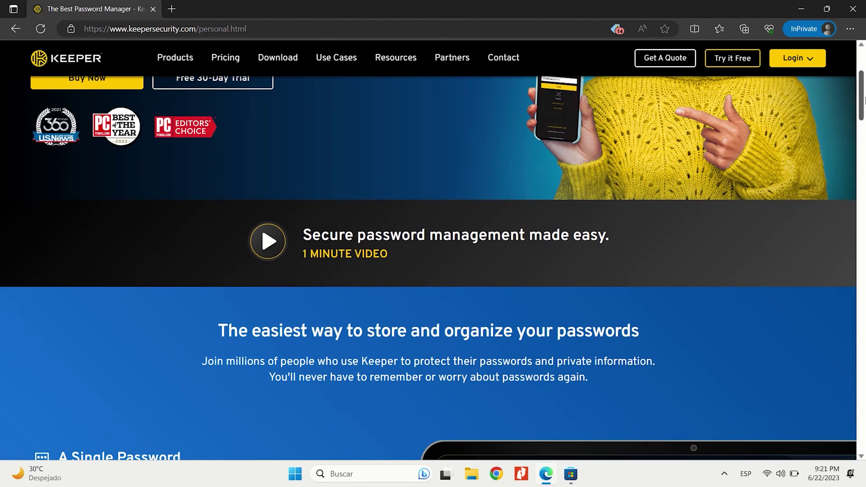
drag(865, 101, 865, 128)
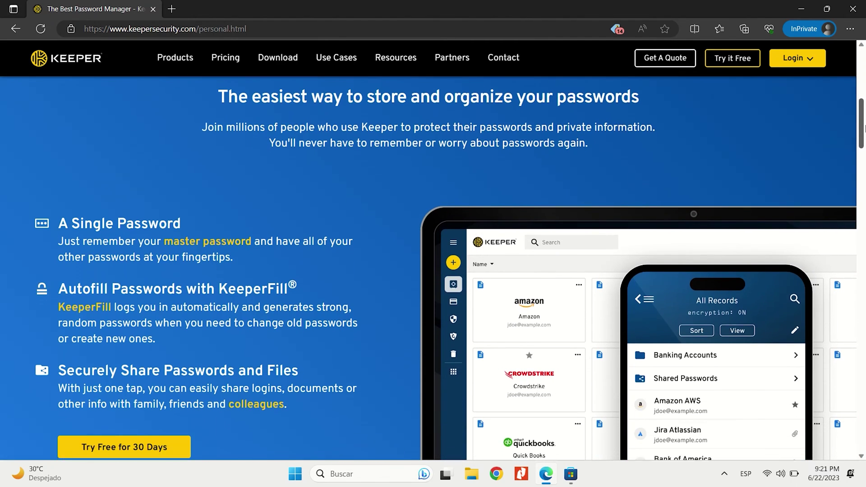
drag(865, 129, 863, 236)
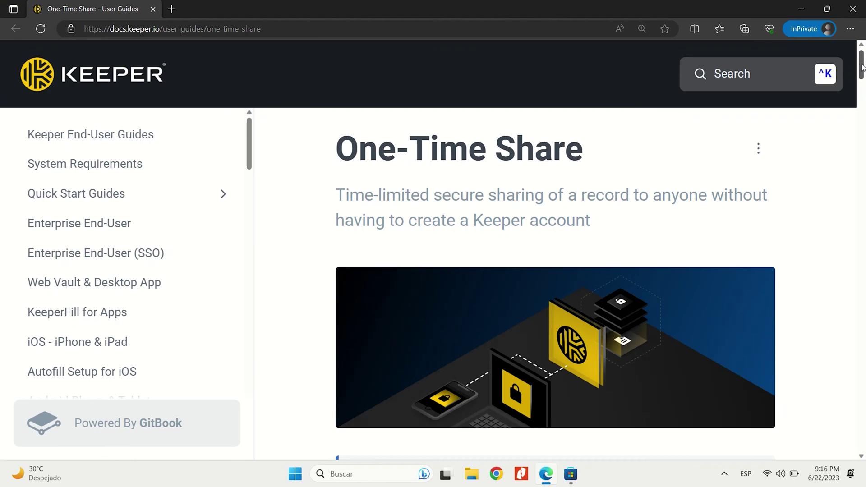
drag(863, 66, 863, 82)
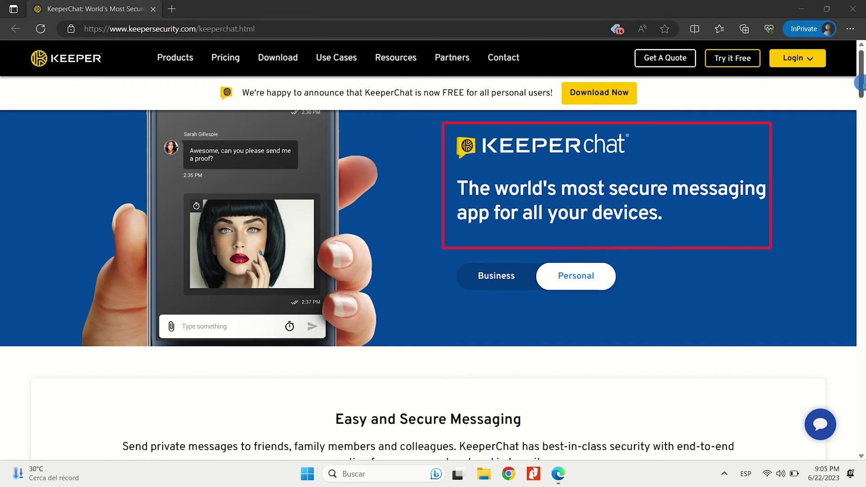
drag(863, 85, 865, 117)
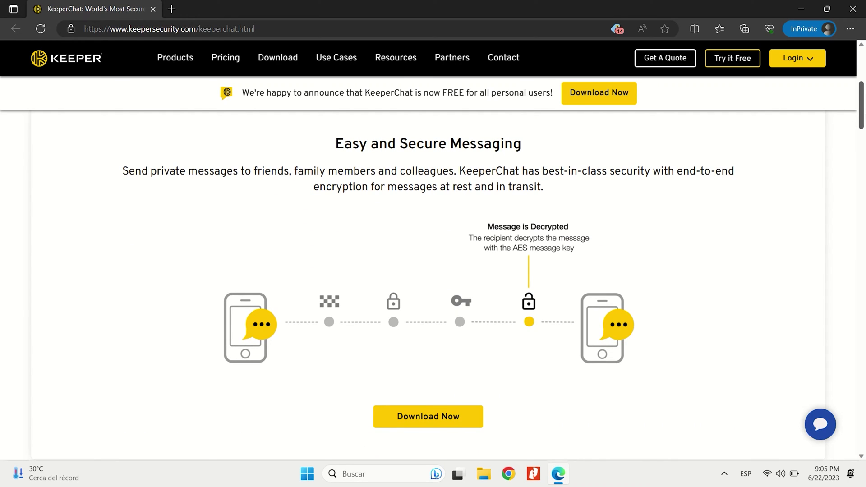
drag(865, 117, 863, 198)
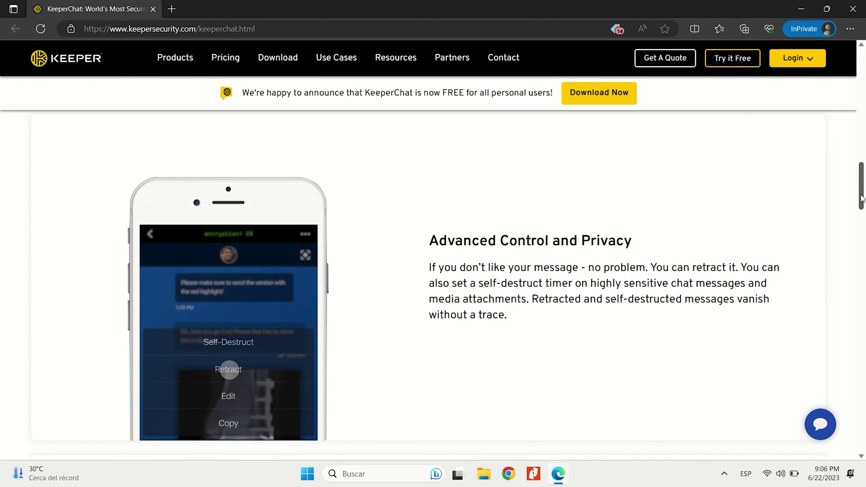
drag(863, 198, 856, 236)
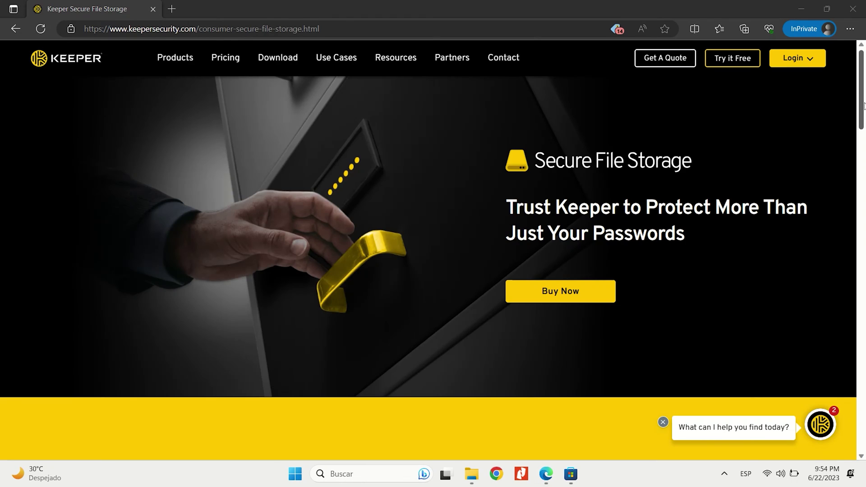
drag(863, 105, 863, 336)
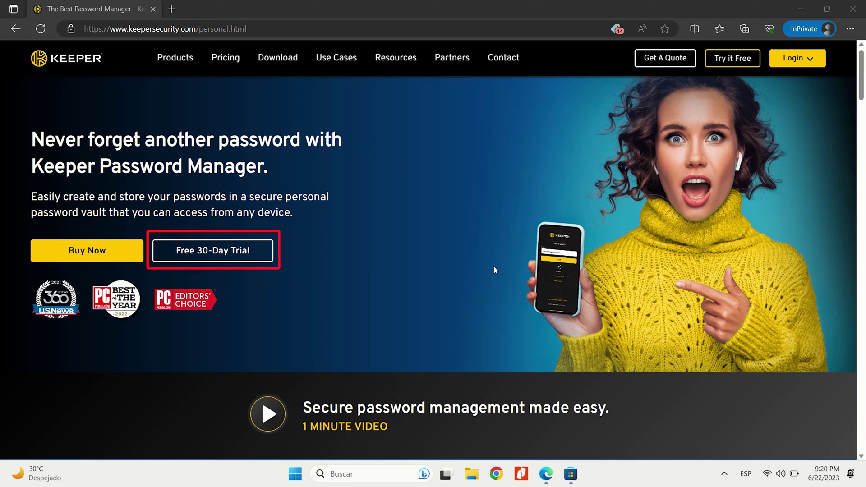
drag(864, 77, 865, 131)
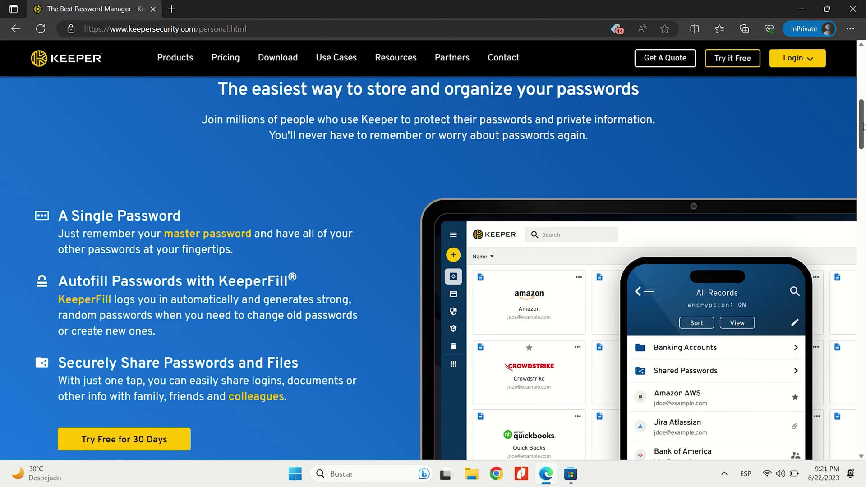
drag(865, 125, 864, 134)
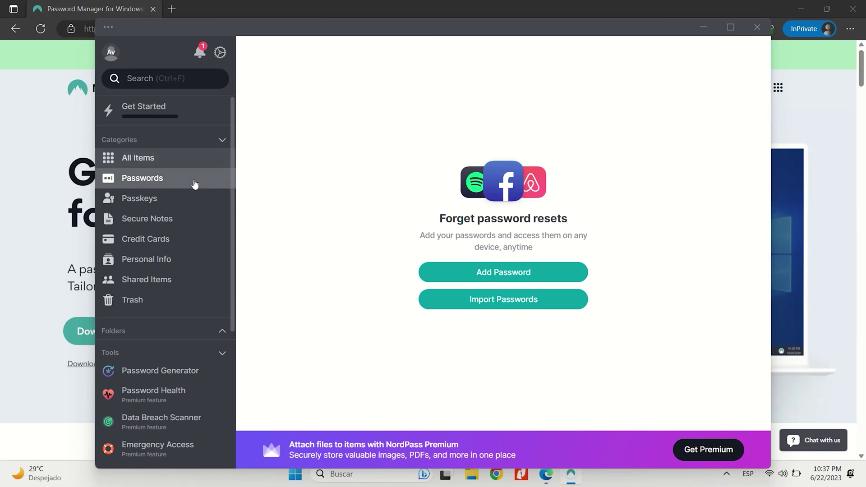
Browse the NordPass vault's Passkeys and Password Health, then download the Windows installer
click(195, 198)
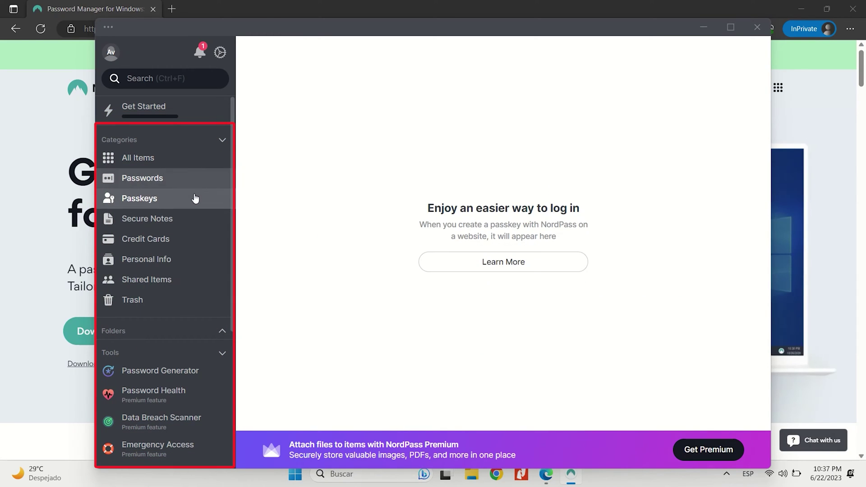
click(188, 280)
click(182, 403)
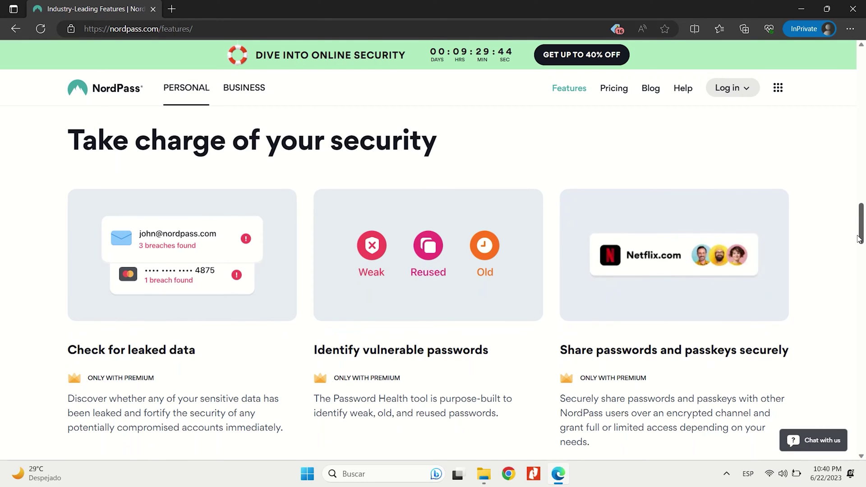
drag(862, 241, 865, 134)
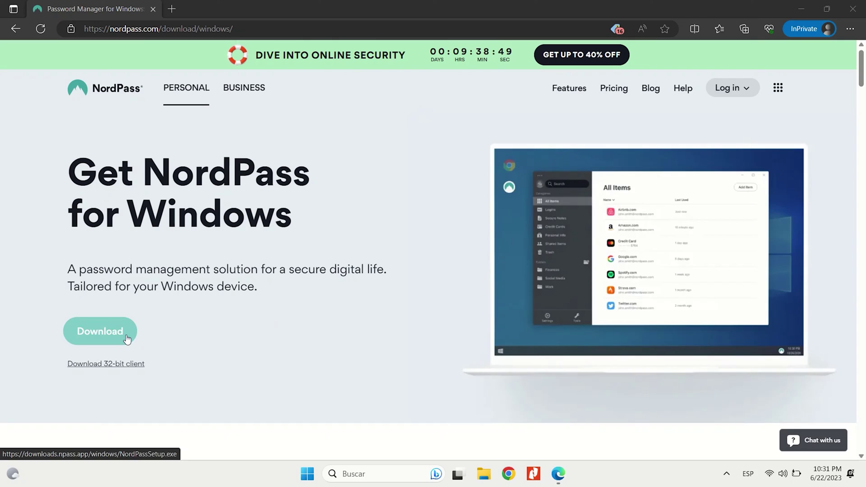
click(126, 339)
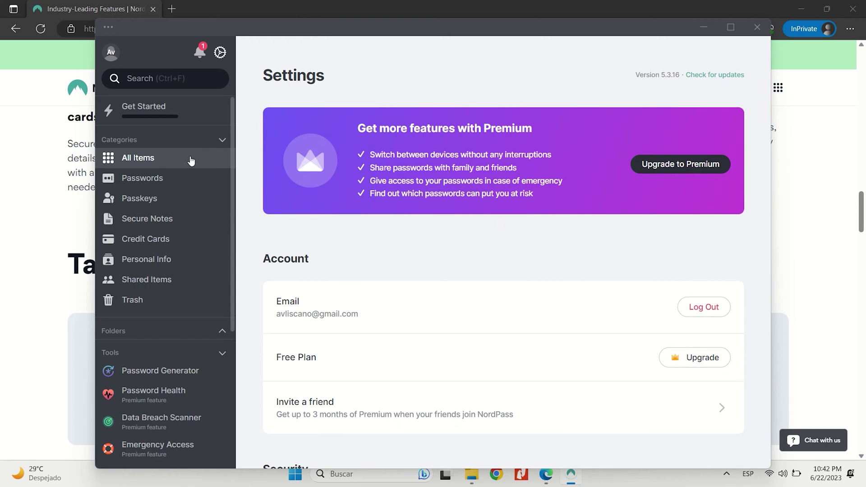
Import 14 Google Chrome passwords, check the netflix.com entry, and open the features overview
click(191, 161)
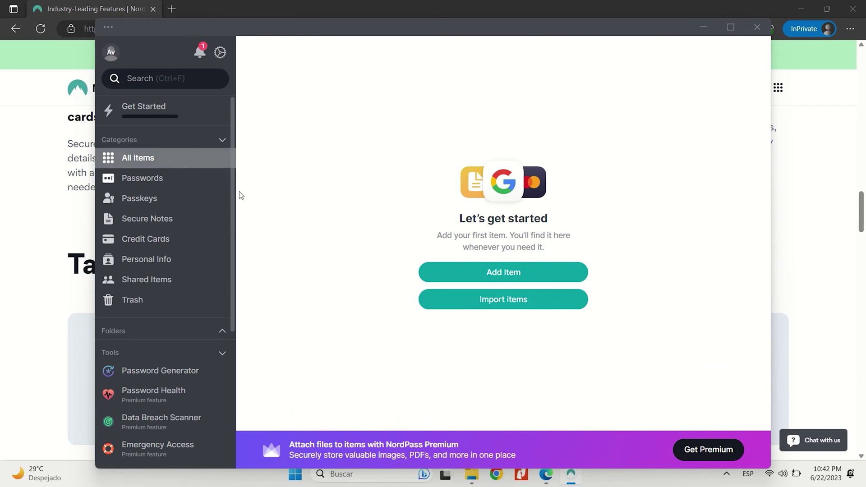
click(504, 299)
click(390, 167)
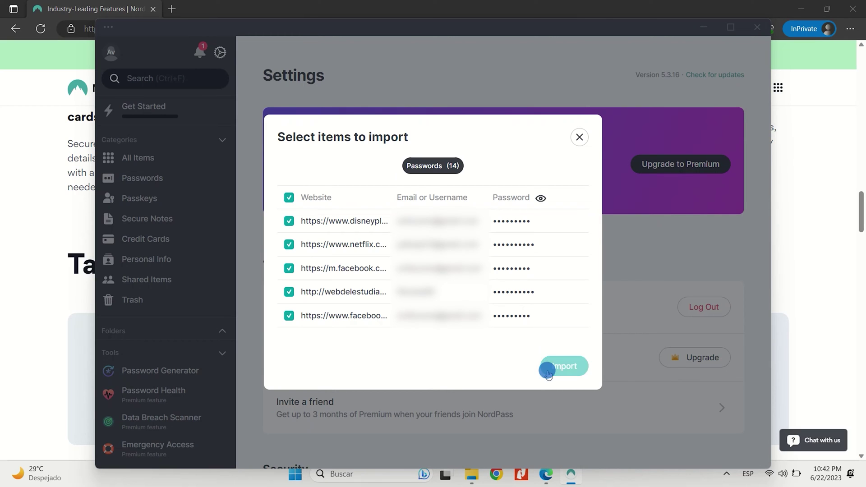
click(548, 366)
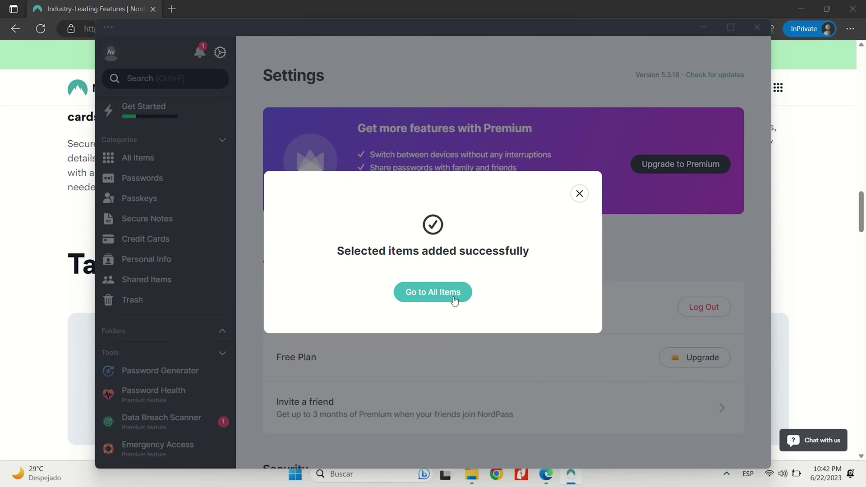
click(453, 295)
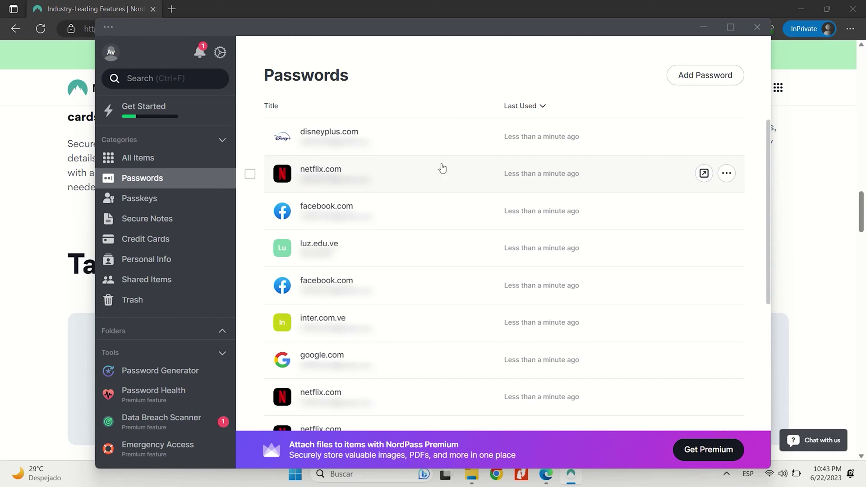
click(727, 173)
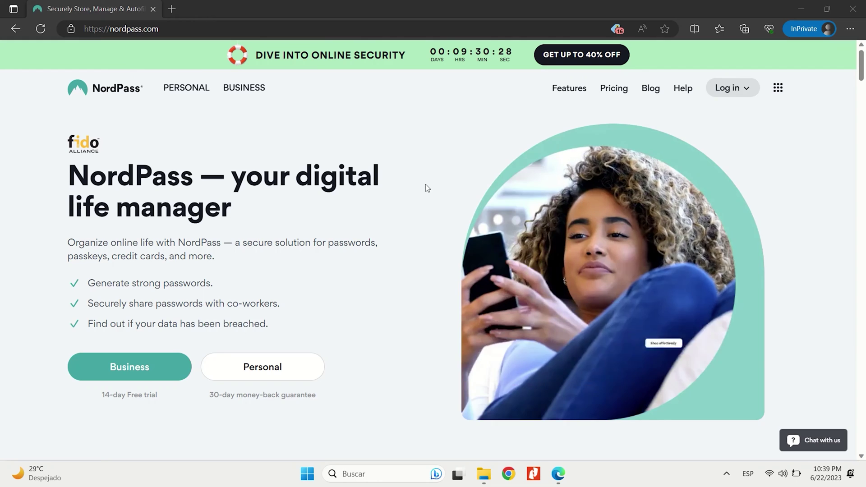
click(561, 88)
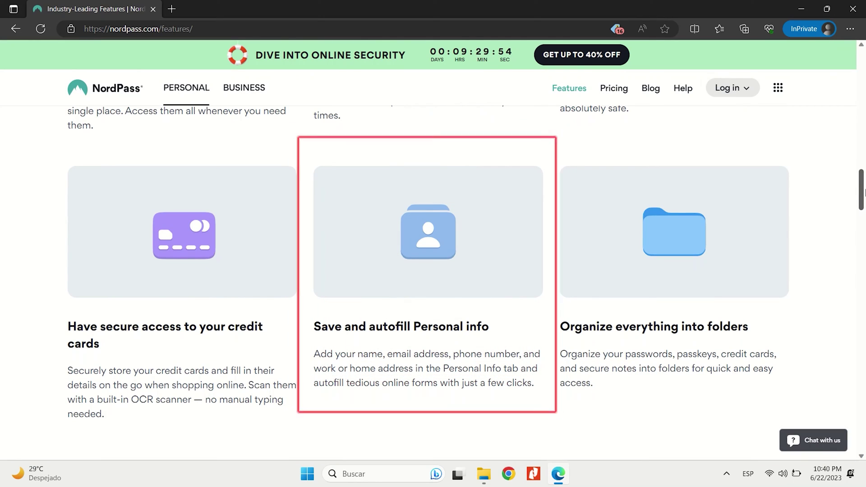
drag(864, 196, 863, 276)
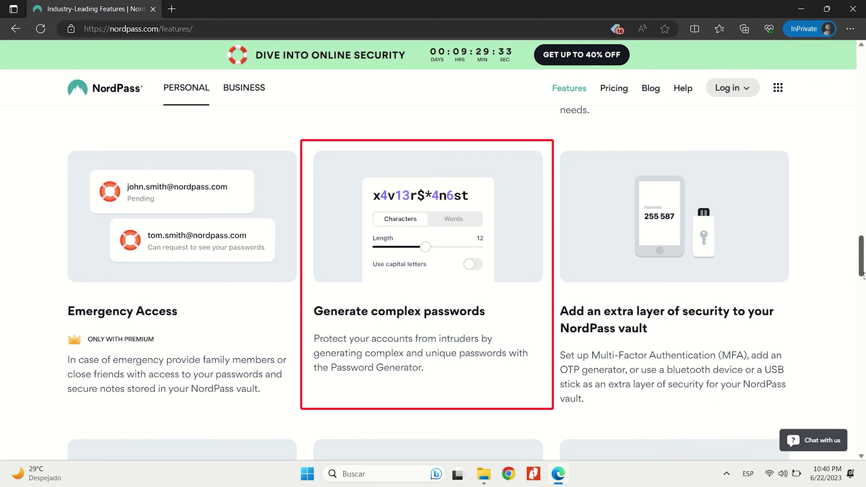
mouse_move(863, 280)
mouse_down()
mouse_move(865, 168)
mouse_move(863, 276)
mouse_up()
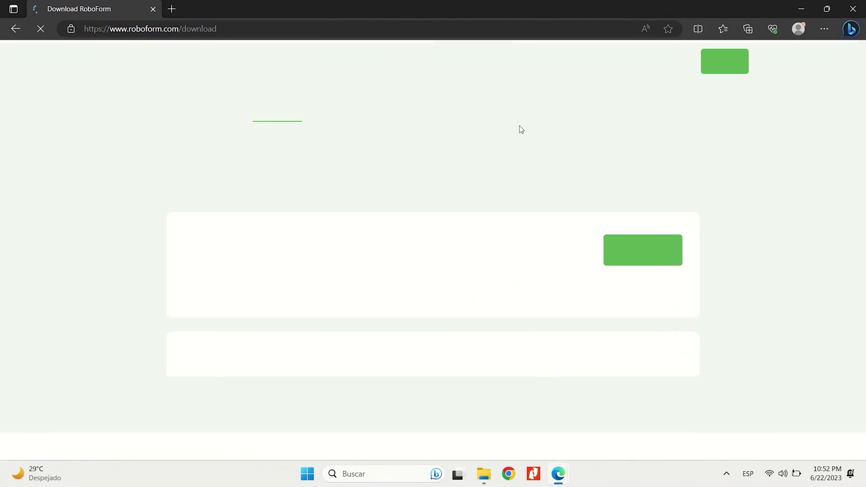
Download and run the RoboForm Windows installer, then choose to import saved passwords
click(632, 252)
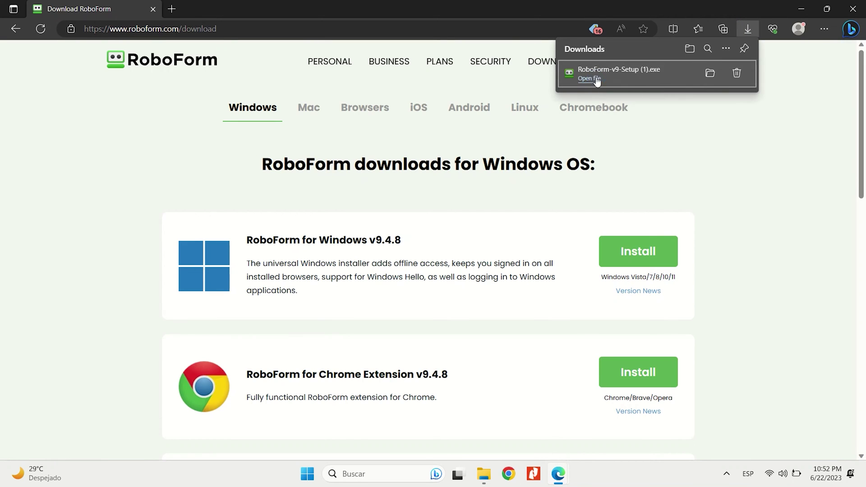
click(590, 79)
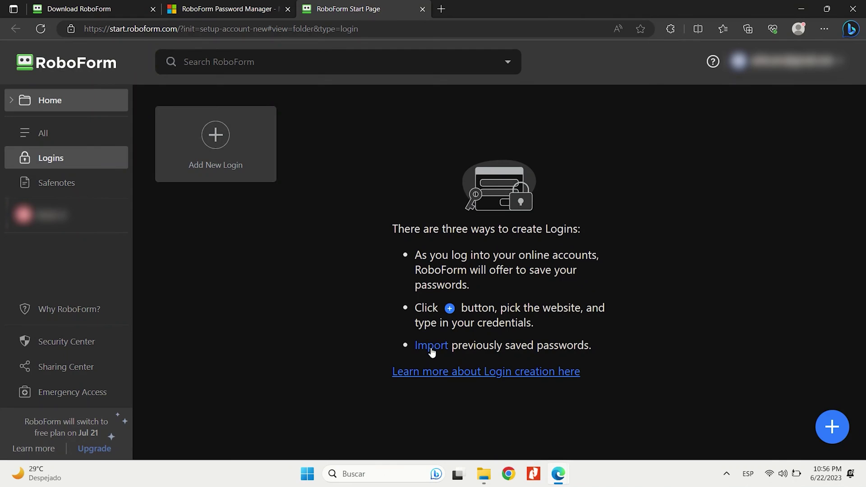
click(432, 346)
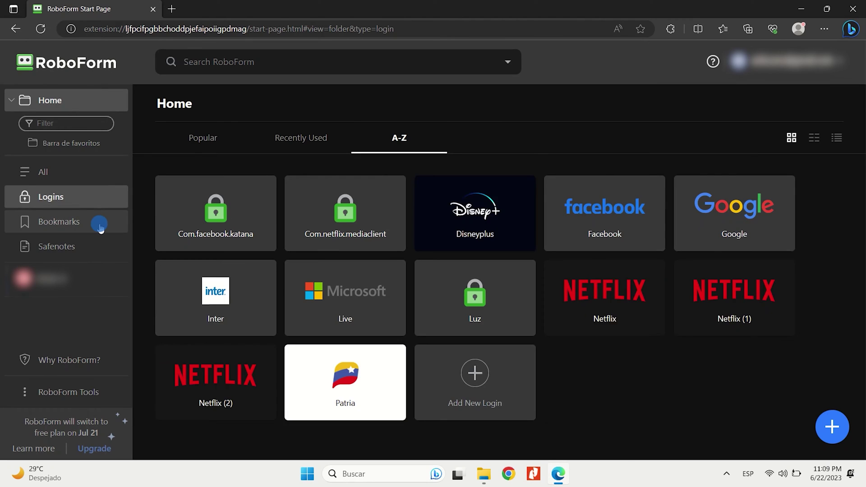
Browse the RoboForm vault's Bookmarks and Safenotes, then open the identity entry details
click(99, 225)
click(101, 247)
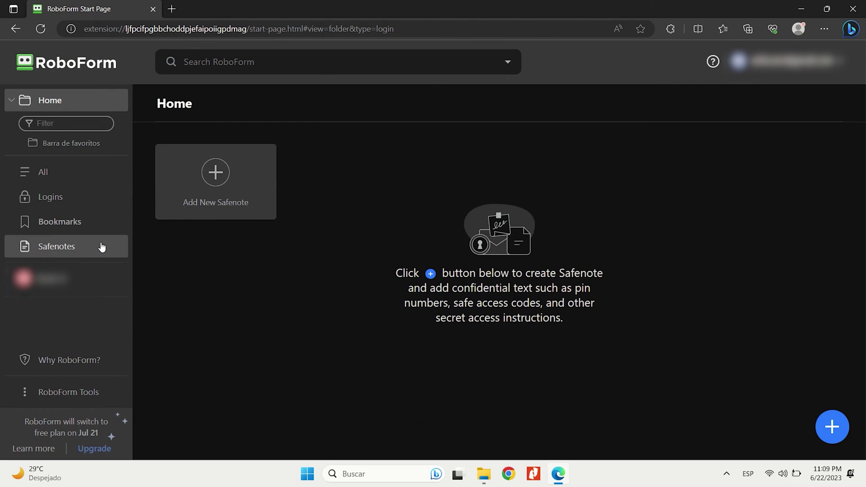
click(101, 280)
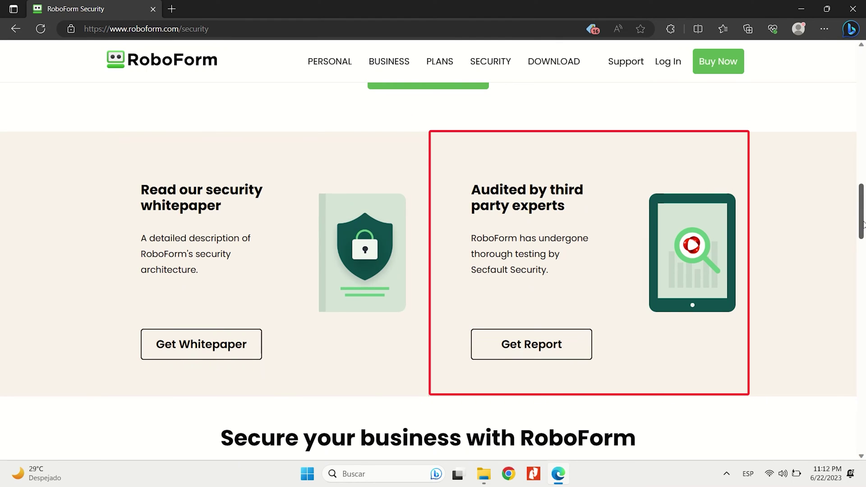
drag(862, 136, 863, 298)
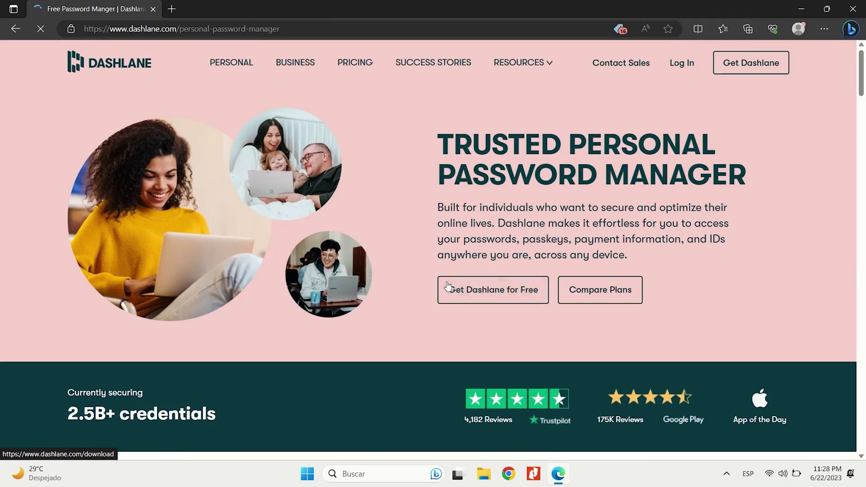
Add the free Dashlane extension to Edge and submit the filled Dashlane signup form
click(447, 287)
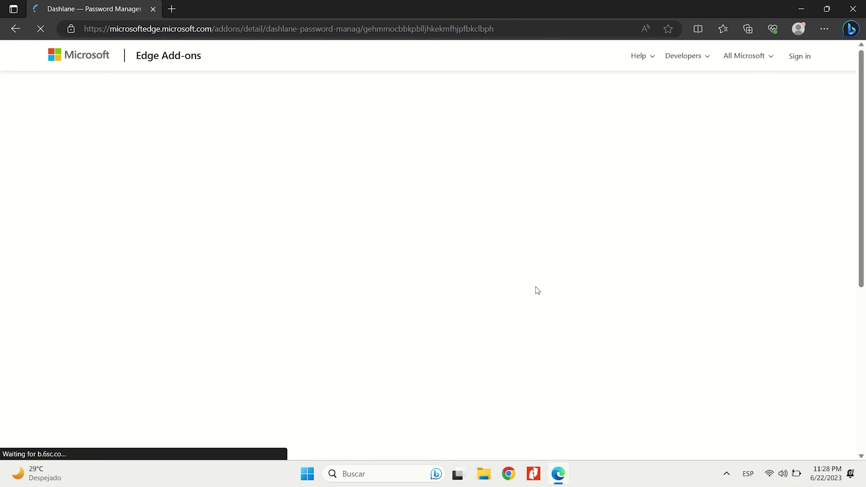
click(692, 141)
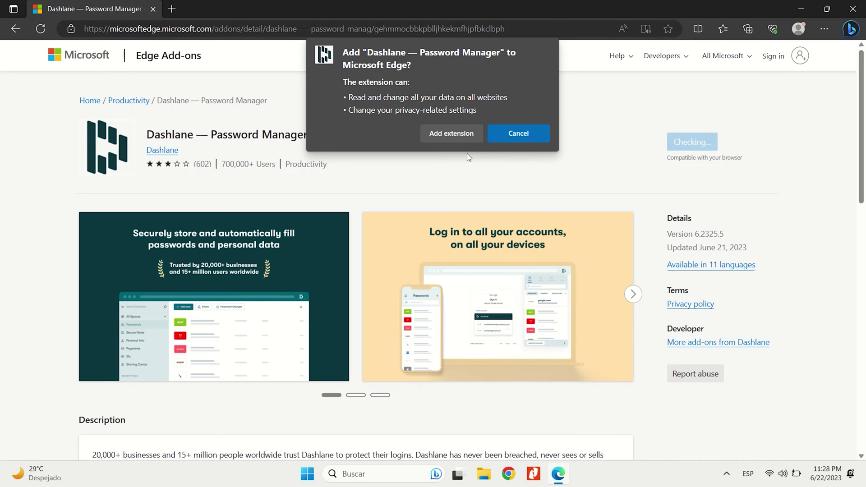
click(466, 138)
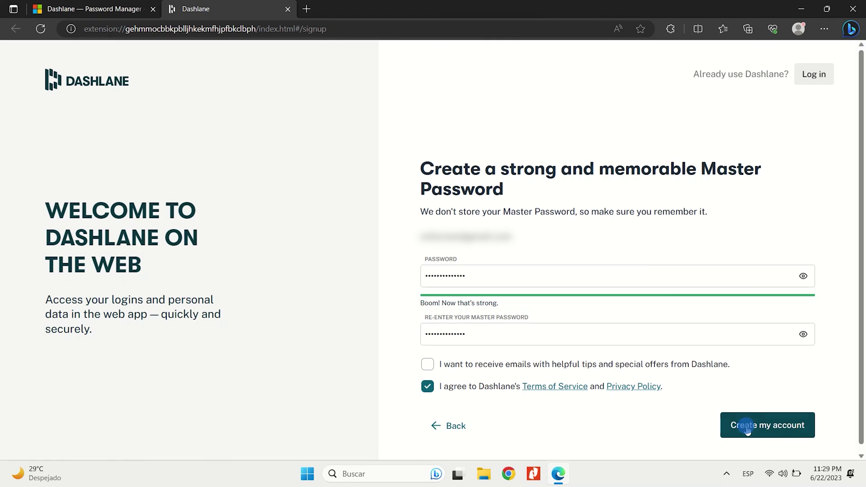
click(746, 427)
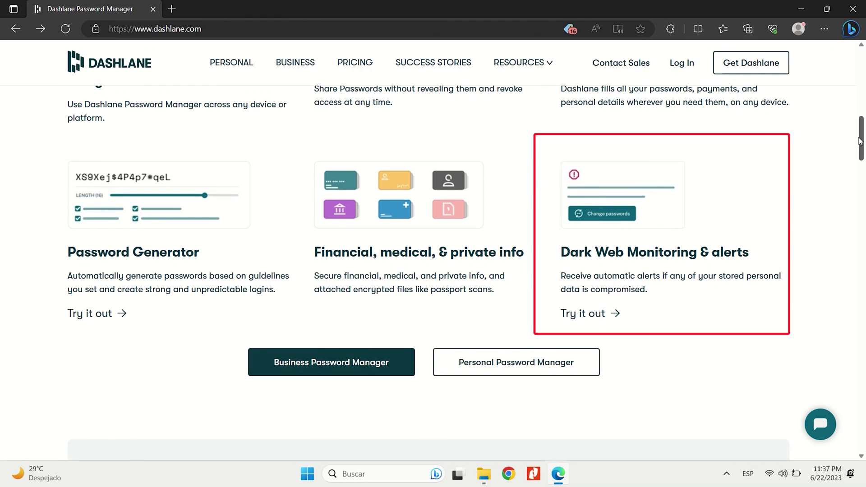
drag(861, 140, 863, 115)
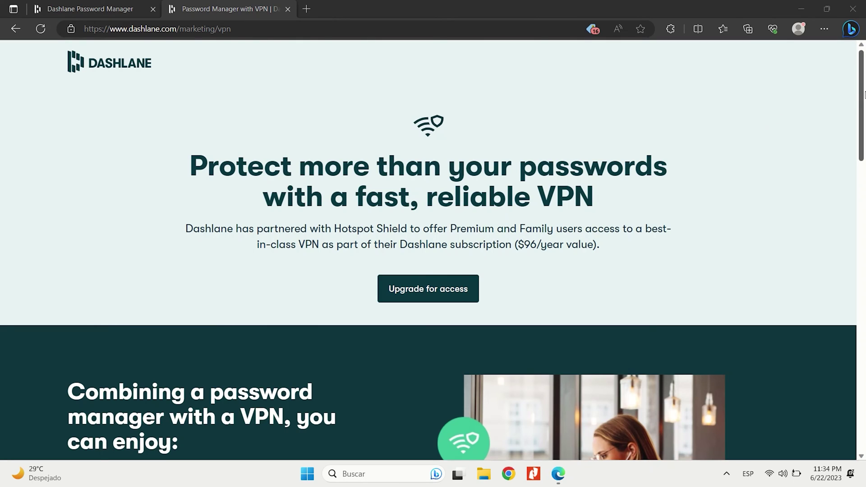
drag(864, 93, 851, 156)
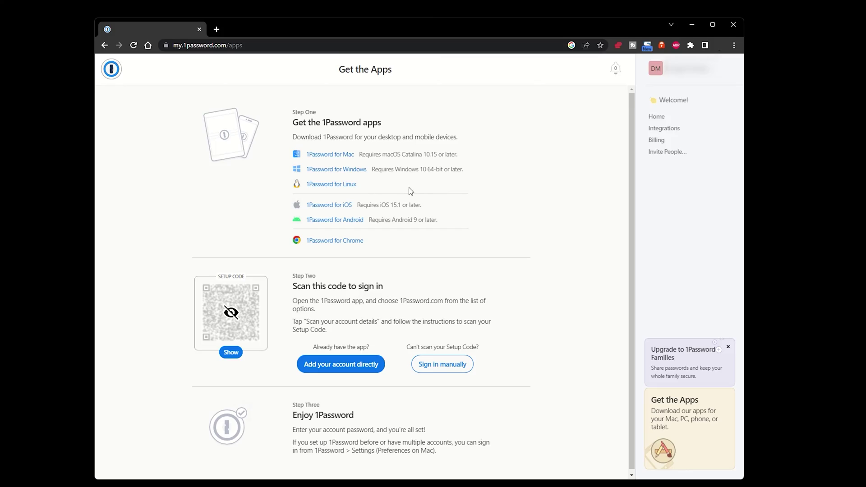
Install 1Password for Windows and sign in to the new app via the 1Password.com account
click(342, 170)
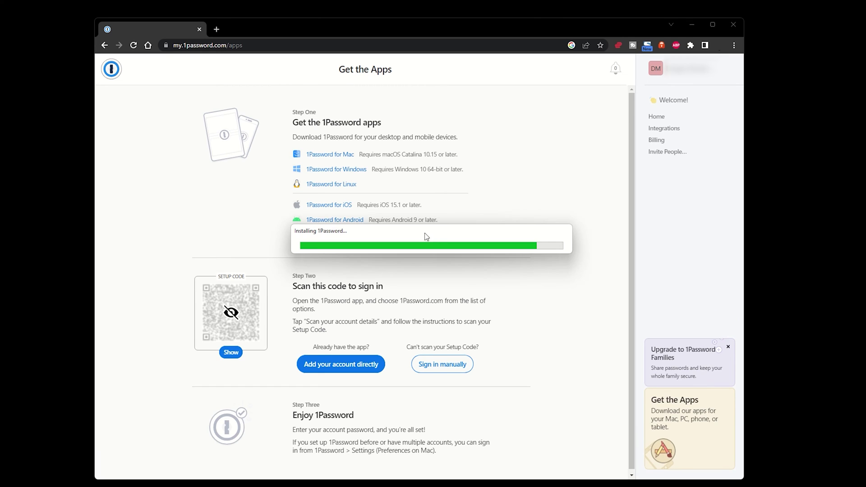
click(440, 264)
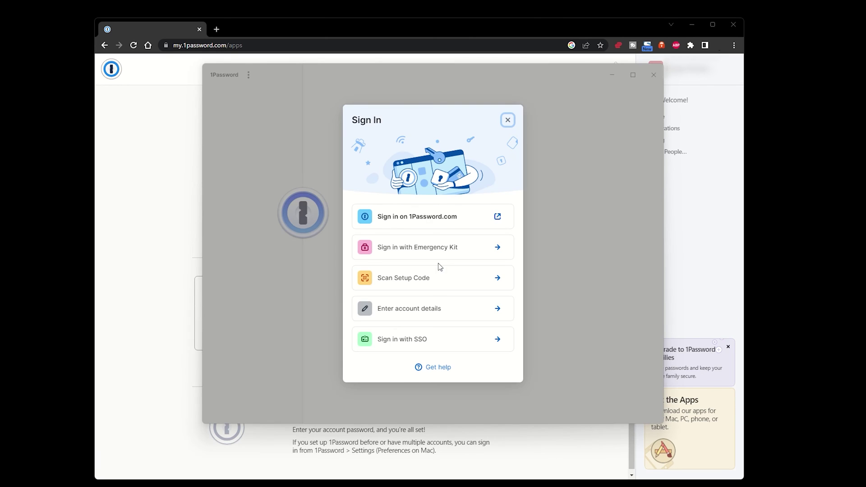
click(426, 218)
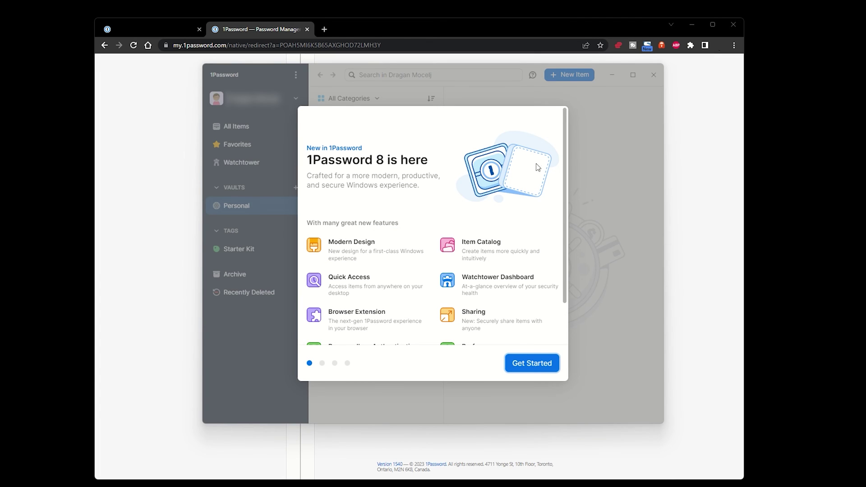
drag(566, 168, 561, 252)
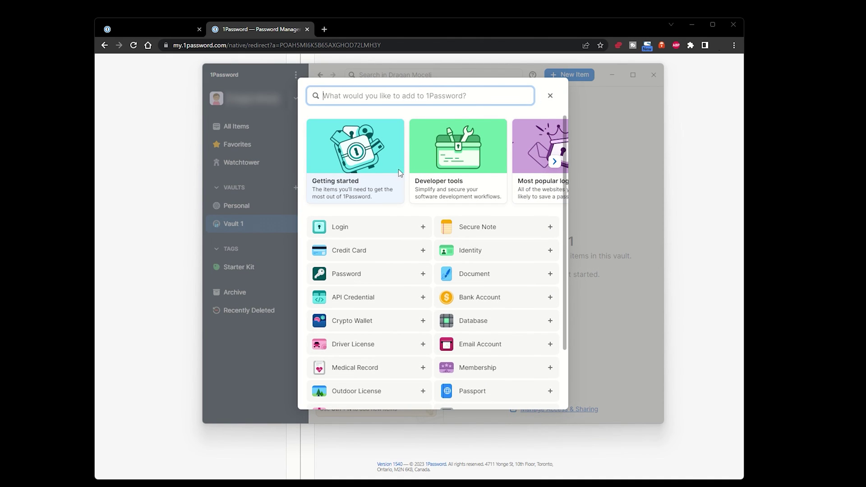
scroll(565, 213, down, 2)
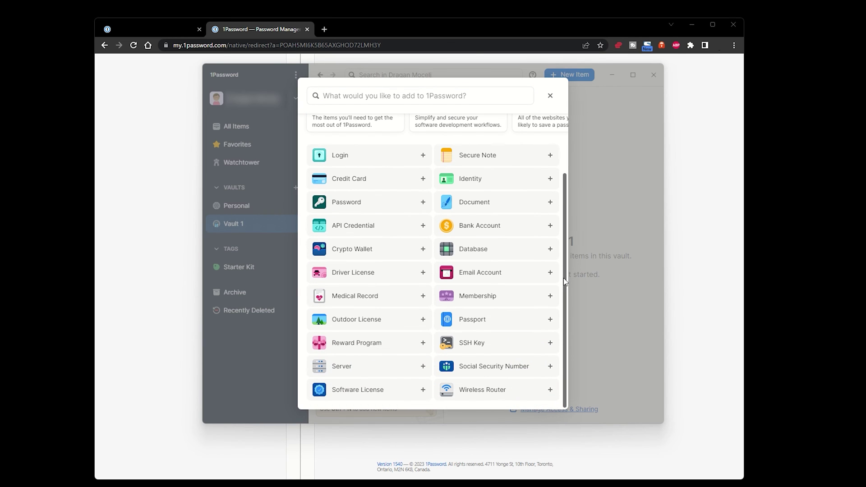
scroll(564, 284, up, 2)
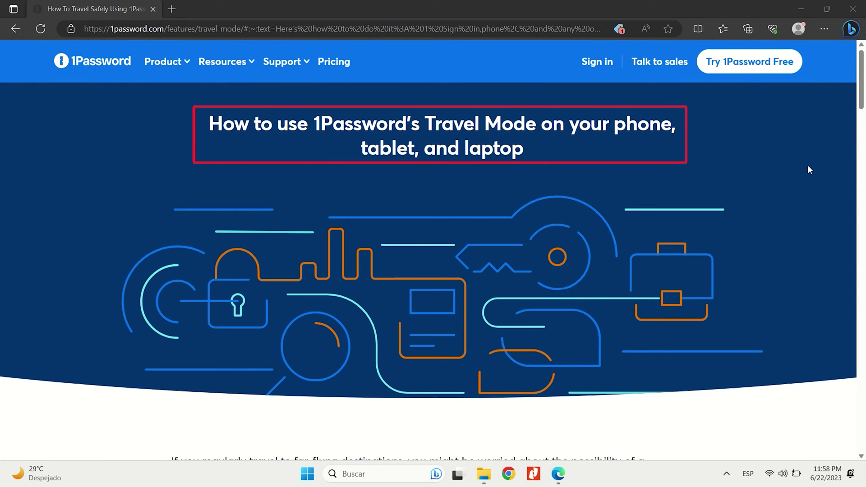
drag(861, 102, 861, 176)
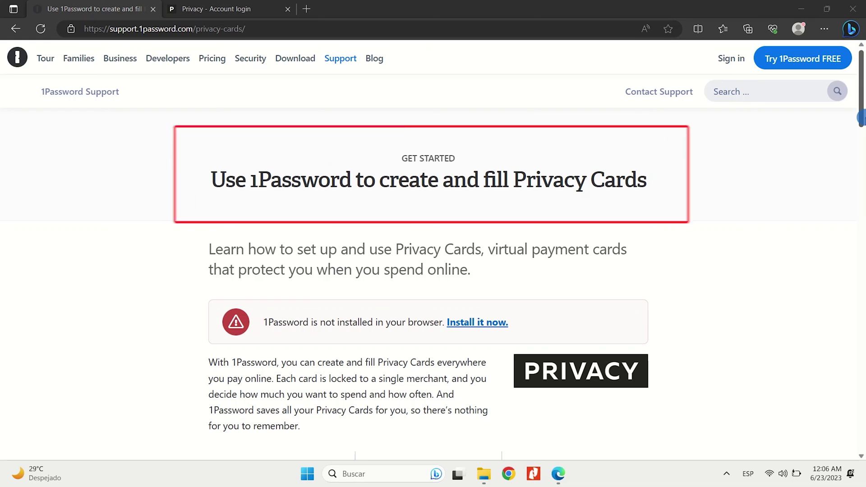
drag(864, 120, 862, 138)
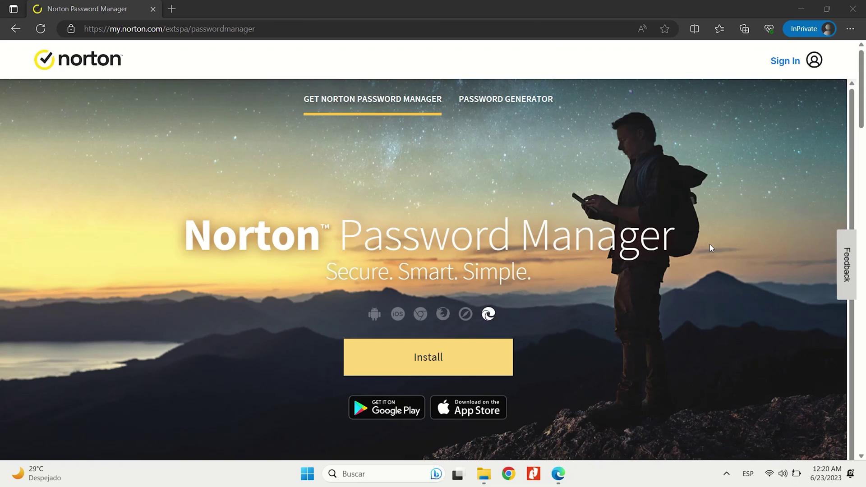
scroll(710, 247, down, 1)
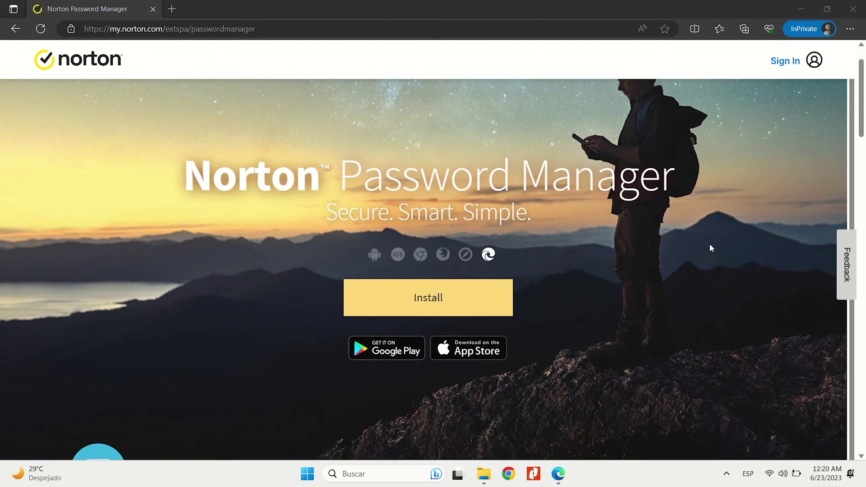
scroll(710, 248, down, 3)
scroll(710, 249, down, 2)
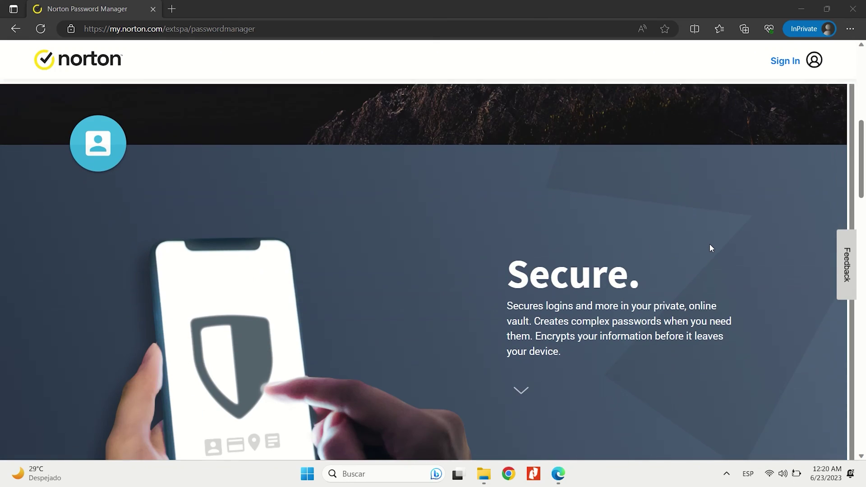